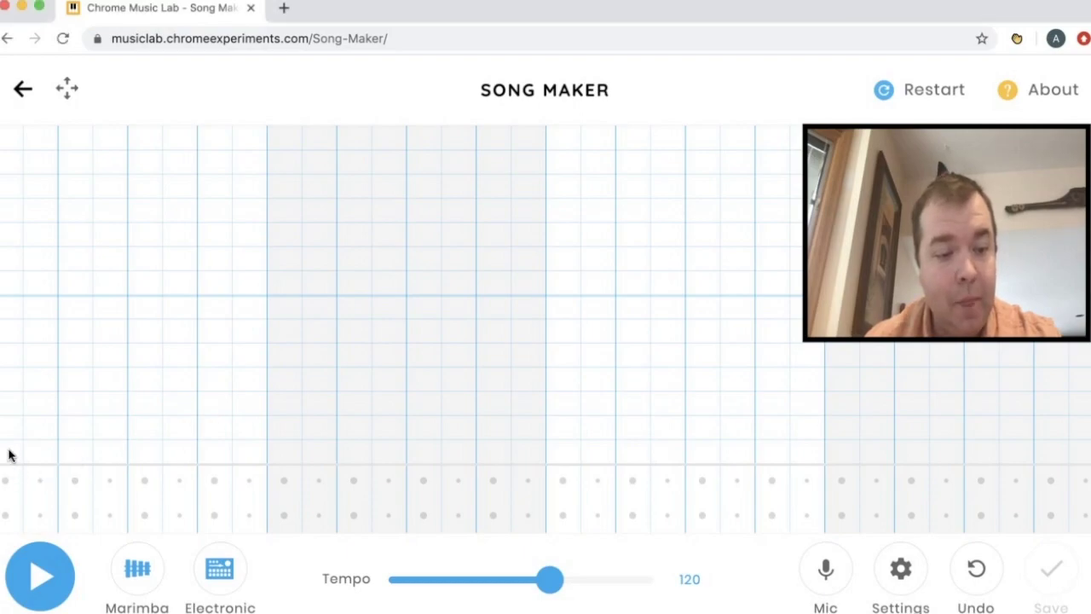
Place a rising run of red, orange and two yellow notes at the grid's lower left
left_click(39, 427)
left_click(7, 455)
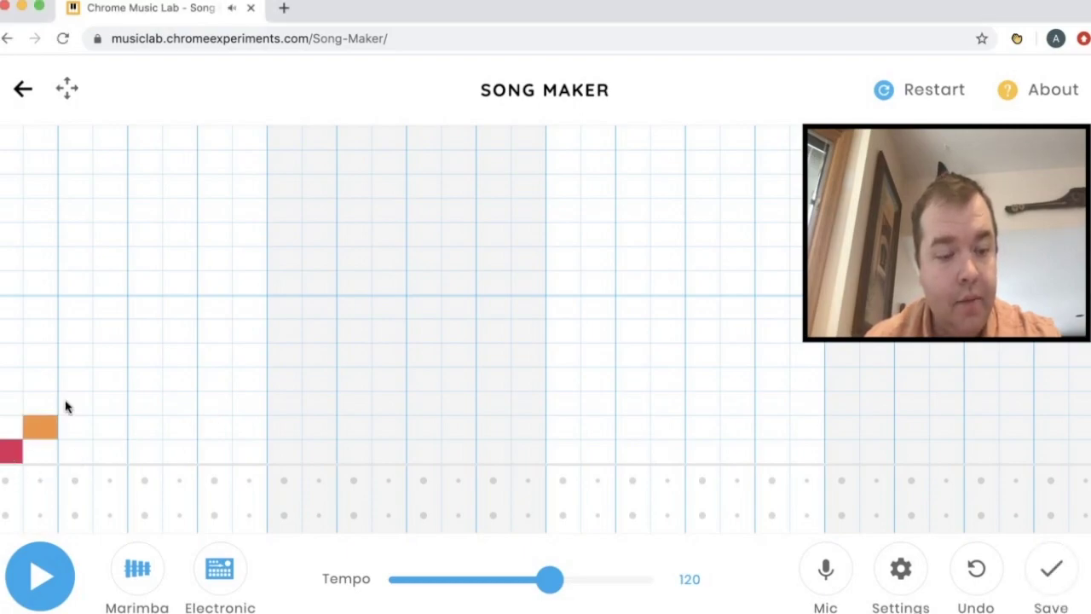
left_click(68, 409)
left_click(141, 405)
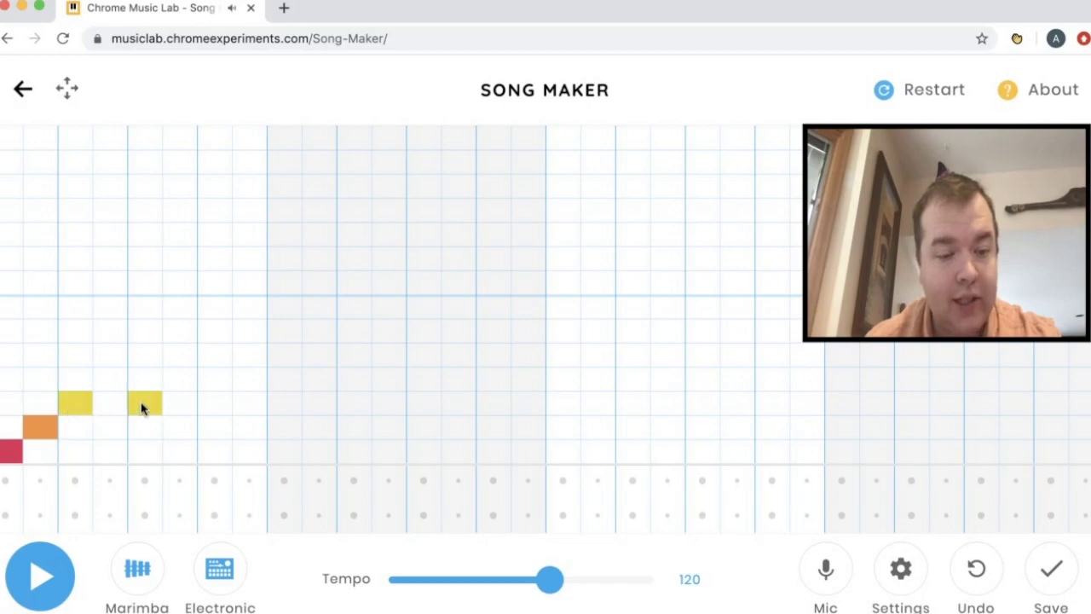
Cycle the melody instrument through piano, strings, woodwind and synth back to marimba
left_click(141, 577)
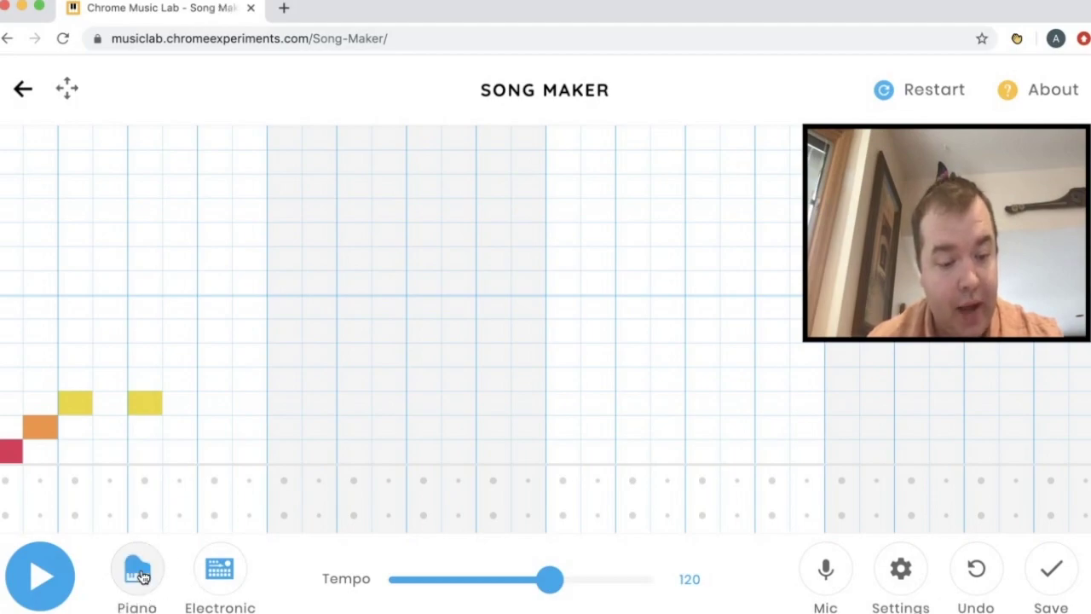
left_click(141, 577)
left_click(141, 577)
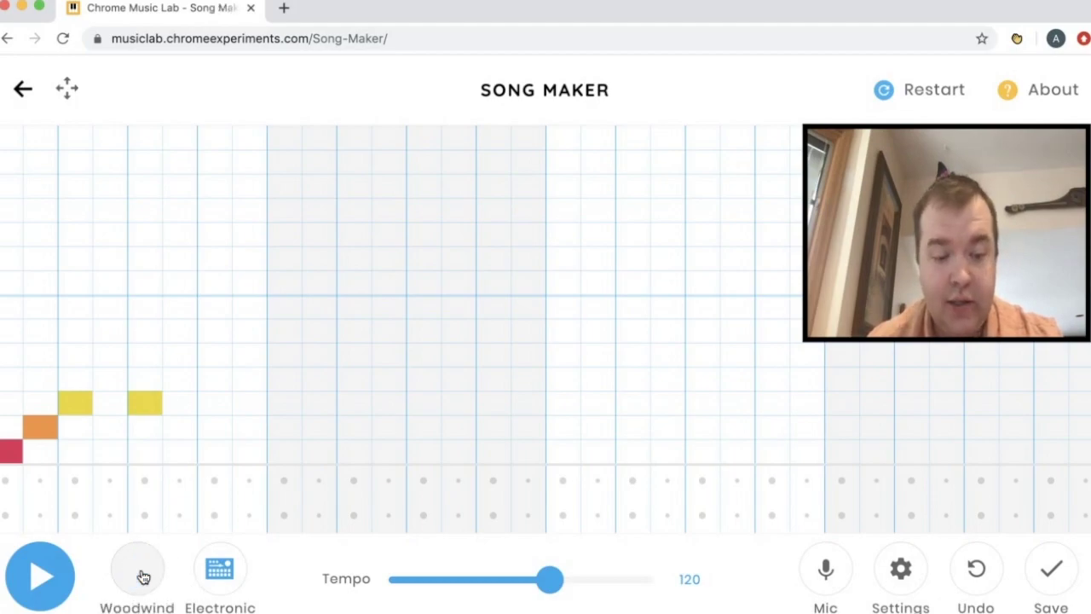
left_click(147, 585)
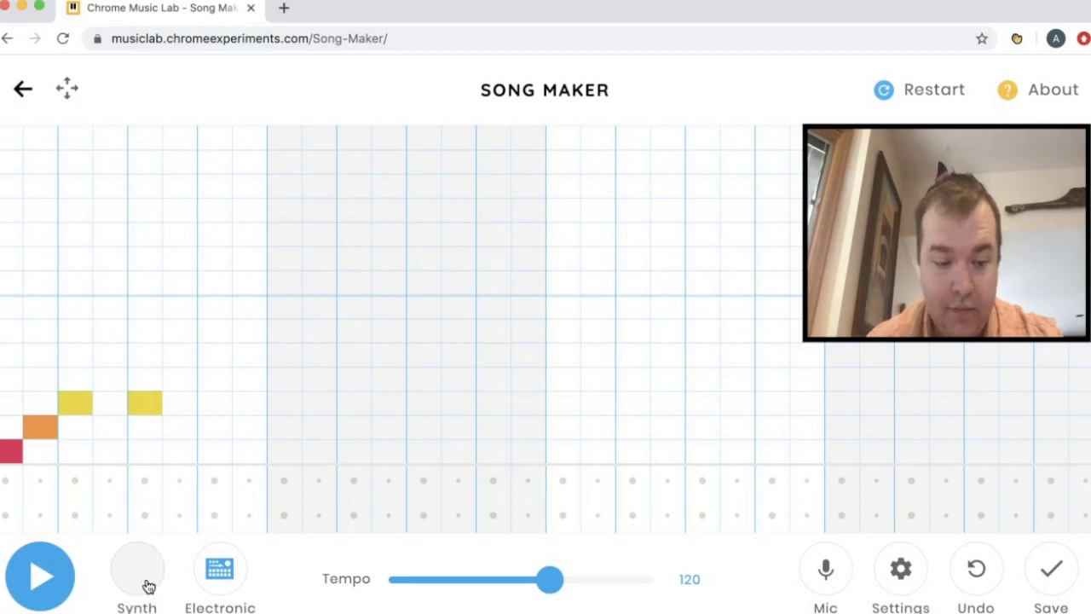
left_click(138, 568)
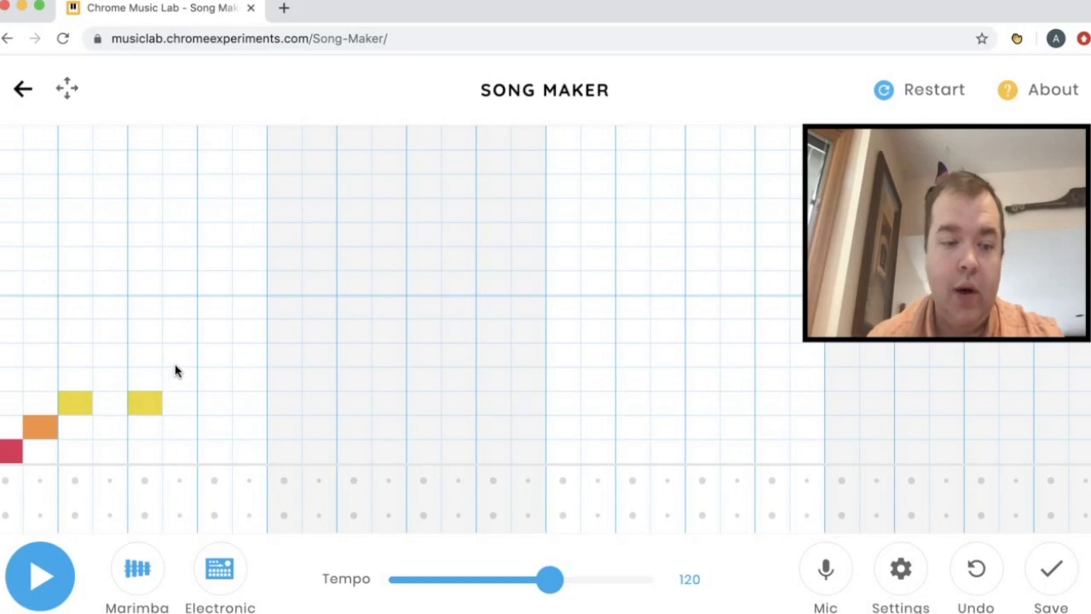
Add orange, red, green, higher red, light green, yellow and low orange notes across the middle and right
left_click(312, 259)
left_click(394, 283)
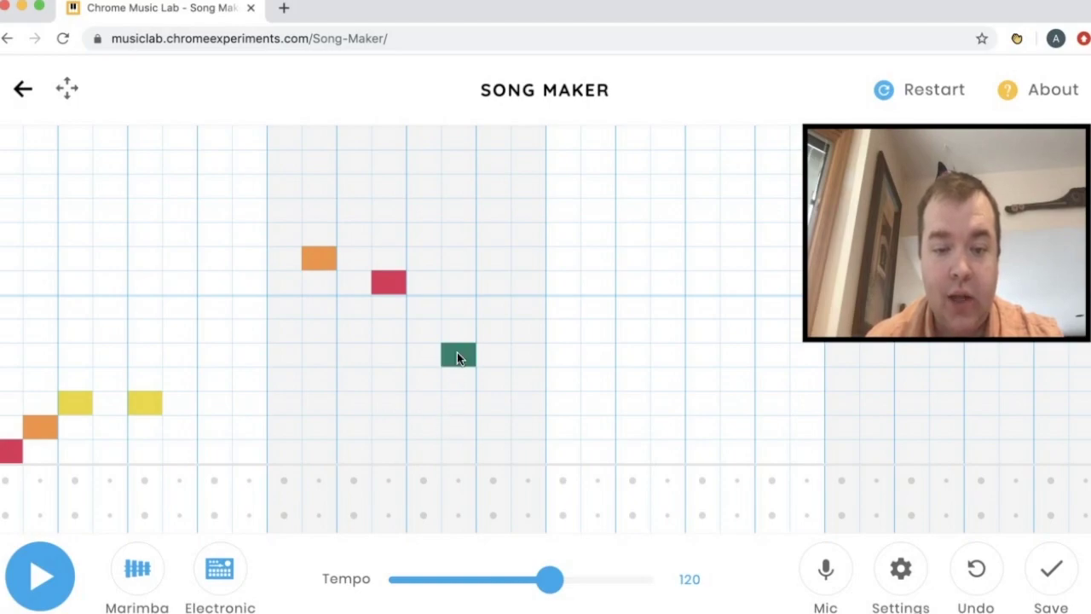
left_click(532, 355)
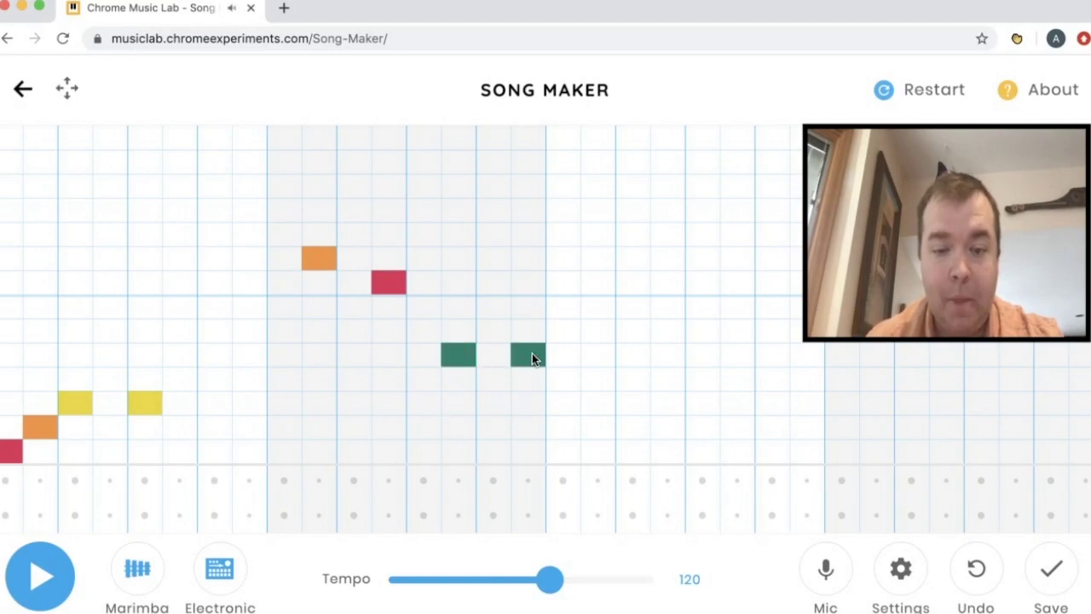
left_click(598, 283)
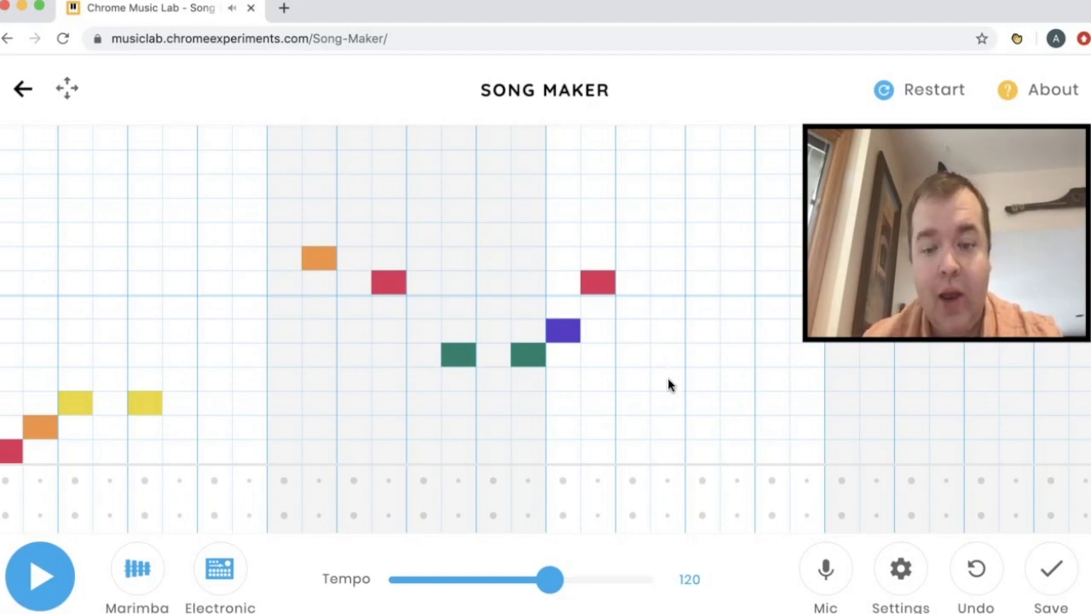
left_click(703, 379)
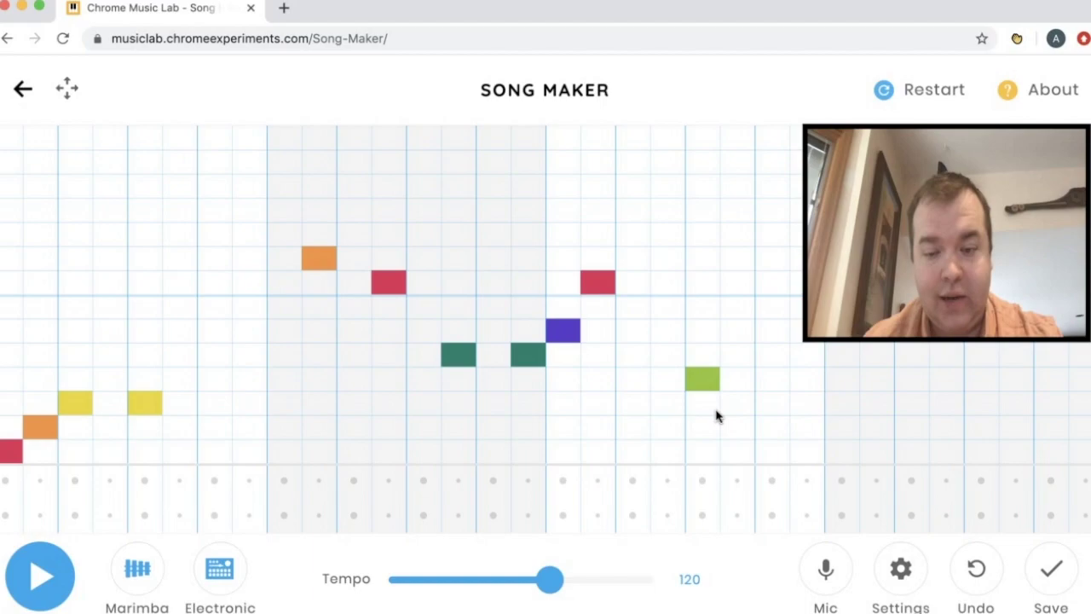
left_click(714, 406)
left_click(767, 428)
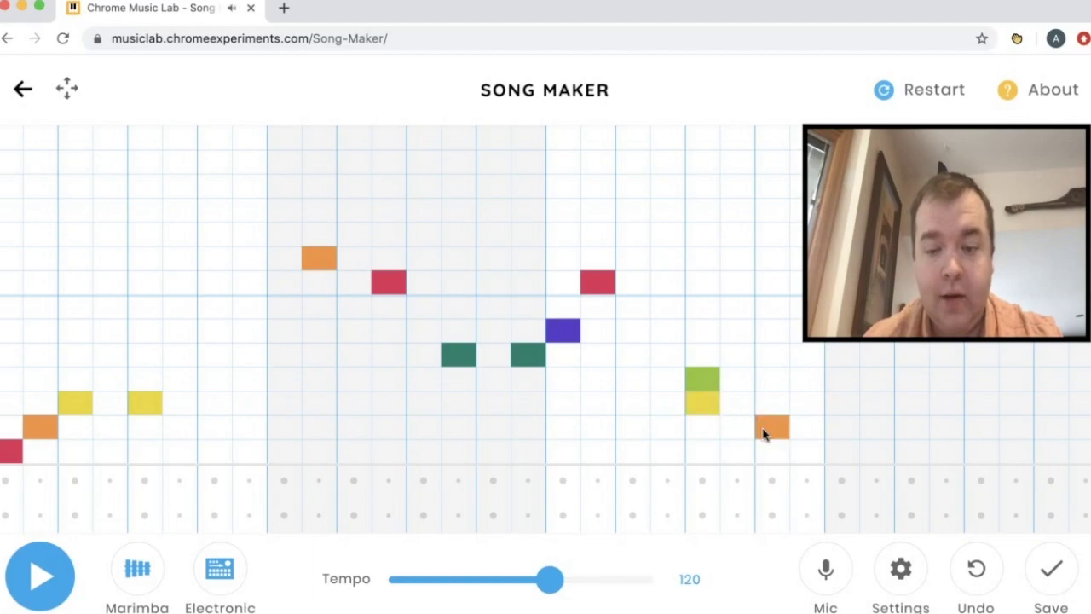
left_click(39, 577)
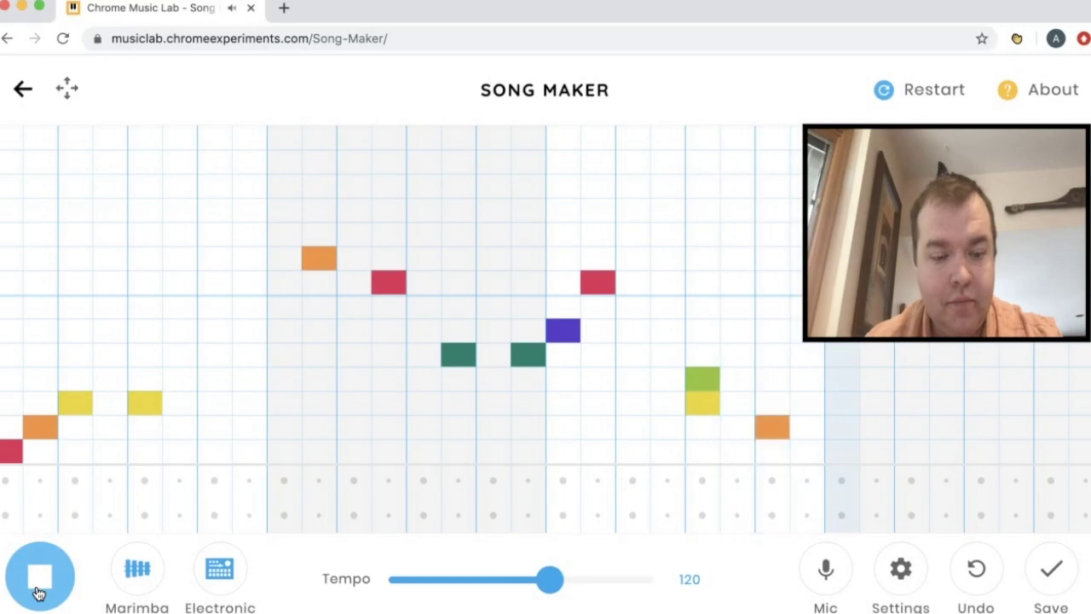
left_click(37, 591)
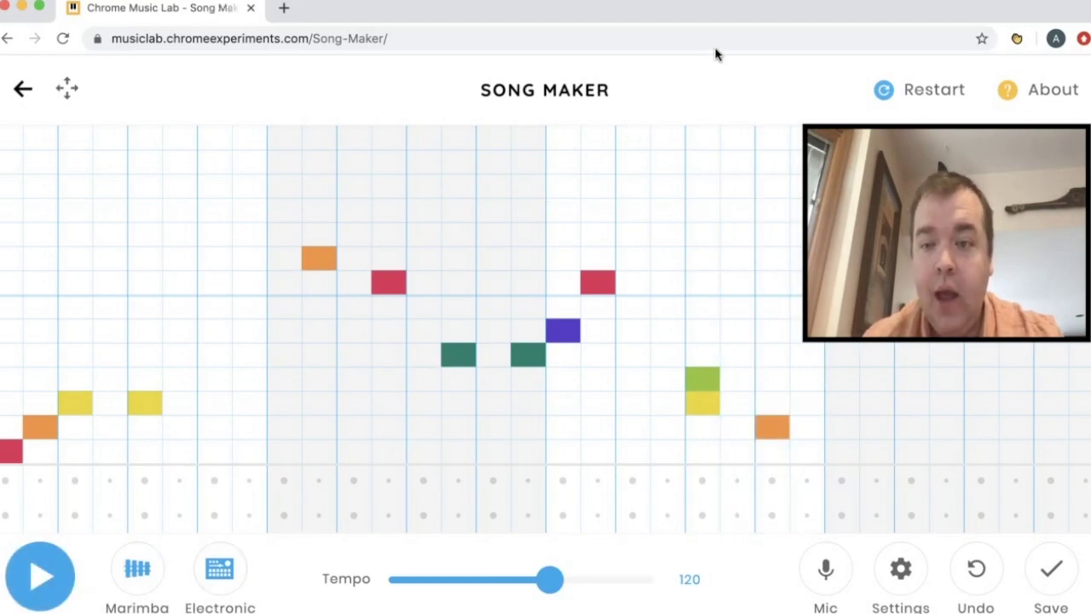
Clear the old melody with Restart and scatter seven new colored notes across the grid
left_click(883, 92)
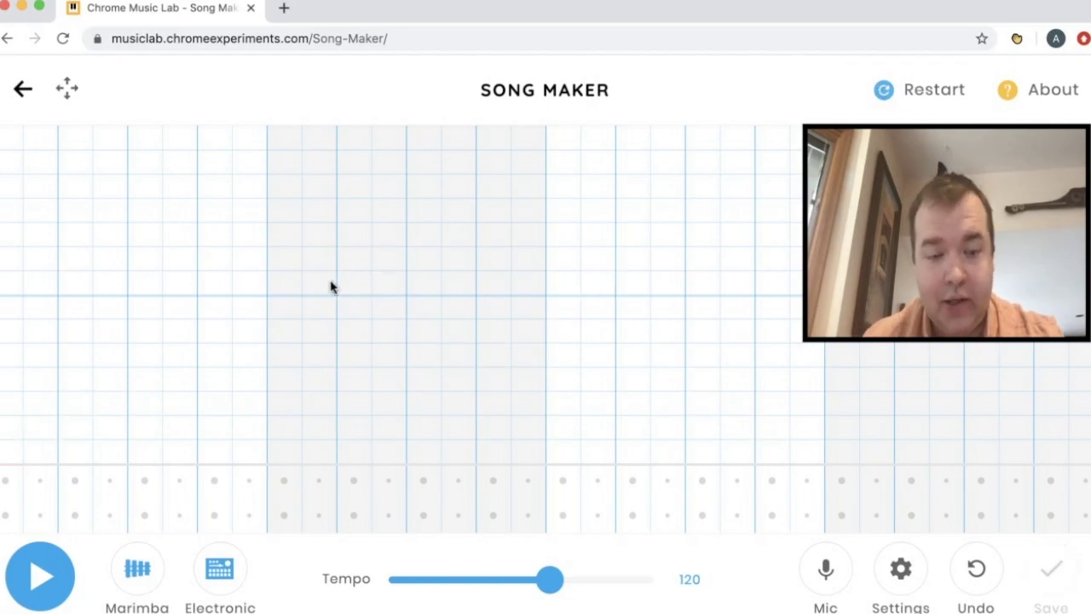
left_click(41, 160)
left_click(337, 305)
left_click(632, 209)
left_click(597, 427)
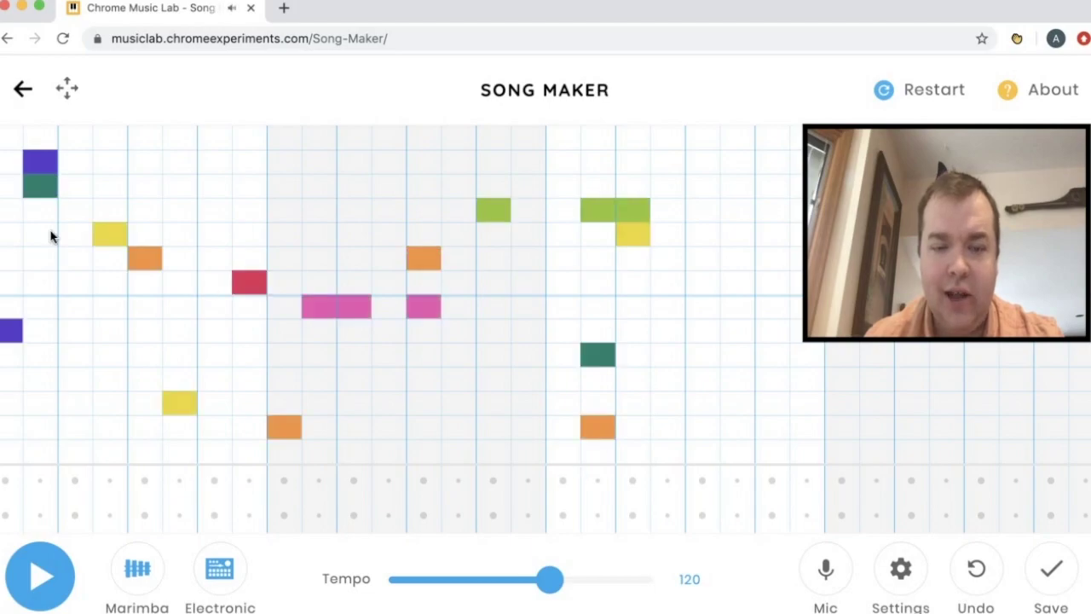
left_click(458, 379)
left_click(354, 281)
left_click(597, 305)
Draw a run of notes across several beats, then play the melody through and stop it
left_click_drag(529, 331, 617, 332)
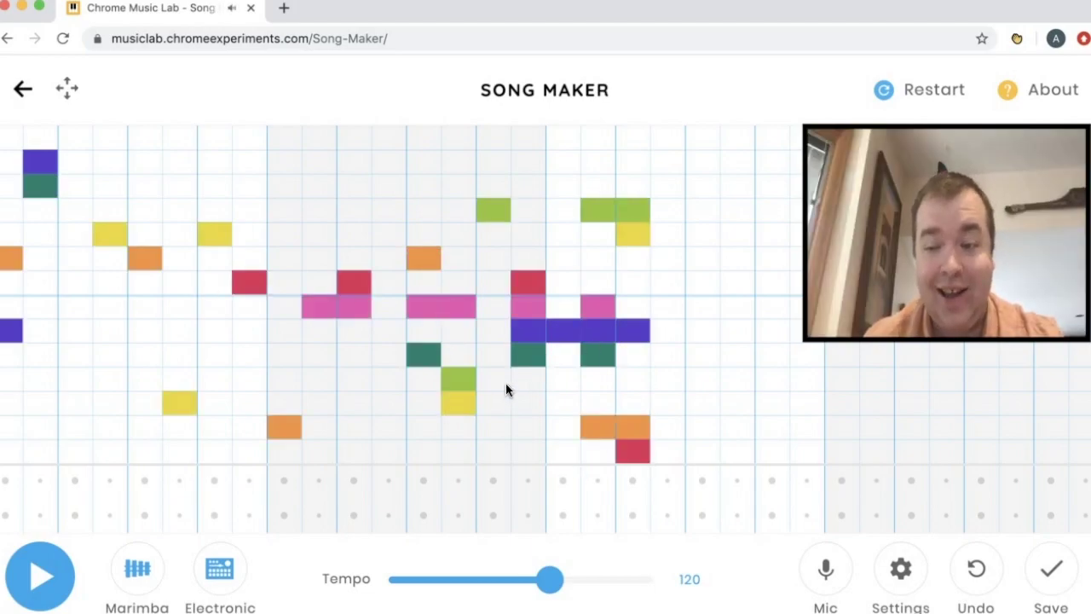
left_click(36, 577)
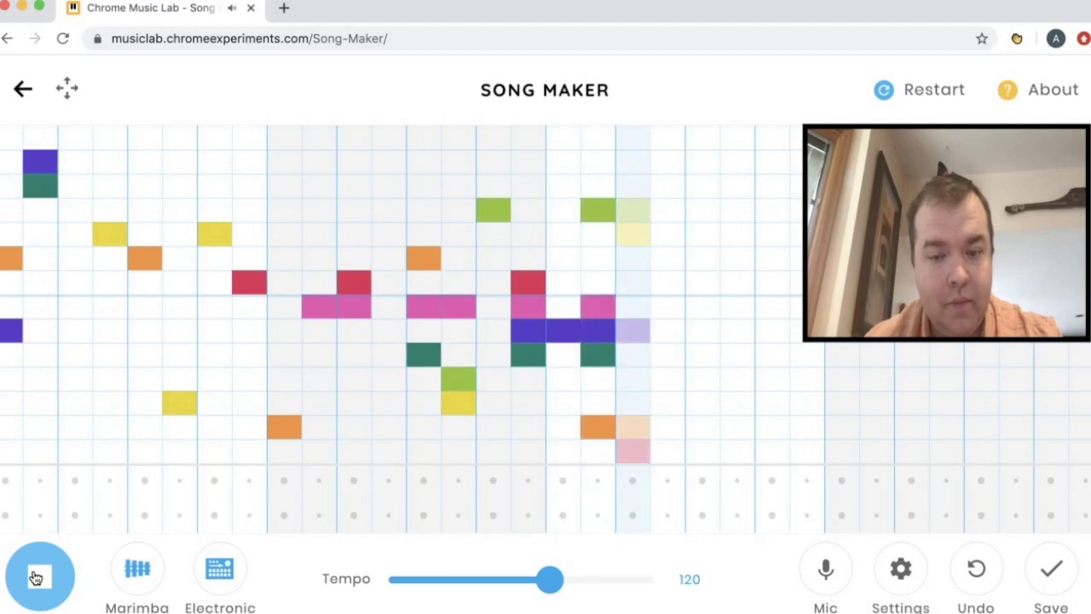
left_click(35, 577)
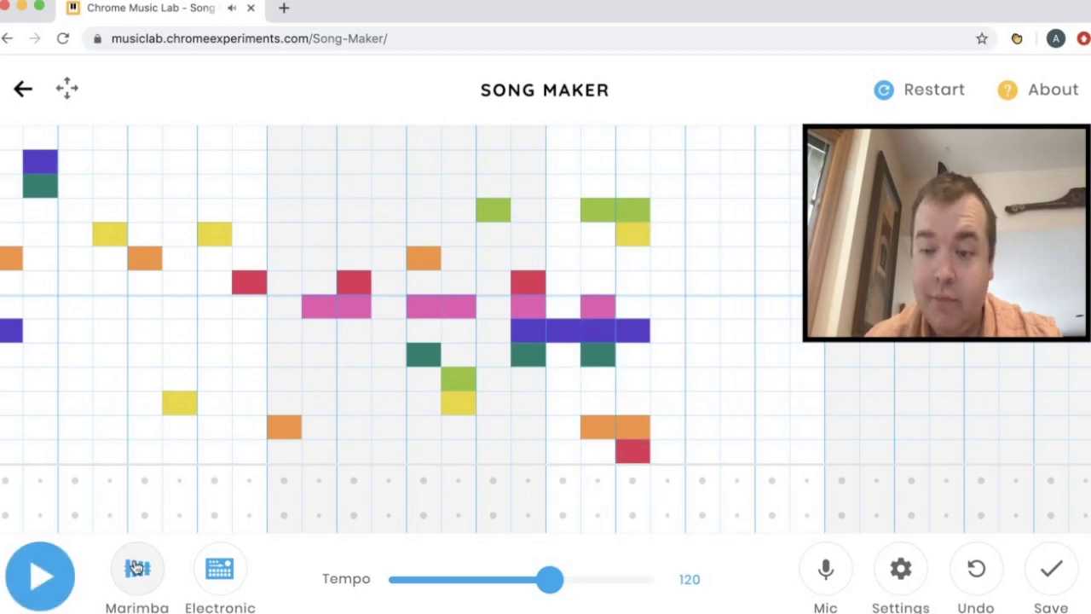
Clear all notes, cycle percussion through Blocks, Kit and Conga back to Electronic, and add a first-beat low hit
left_click(884, 91)
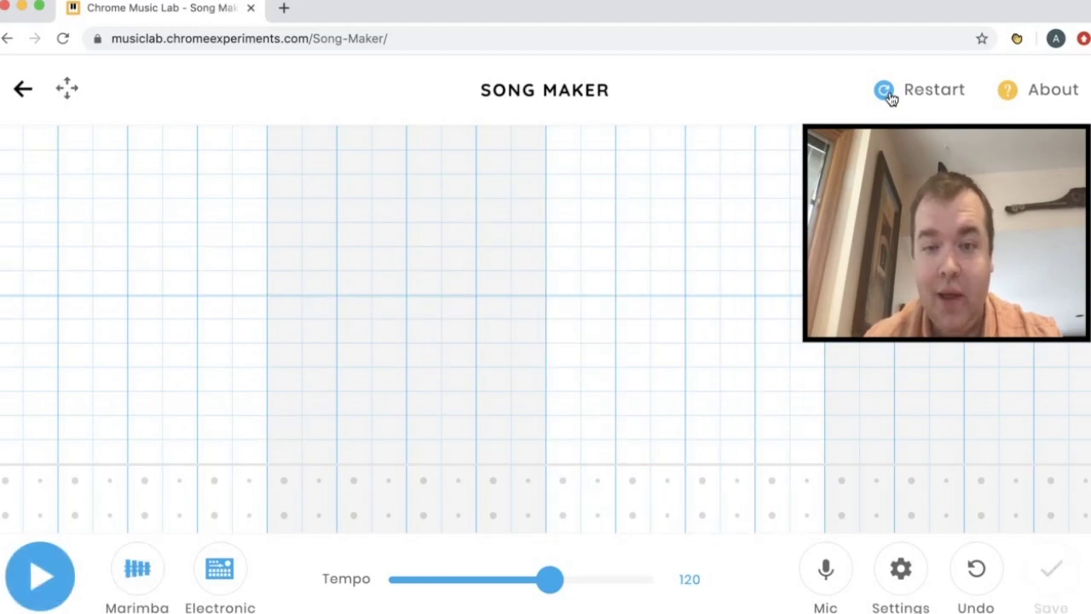
left_click(223, 572)
left_click(224, 572)
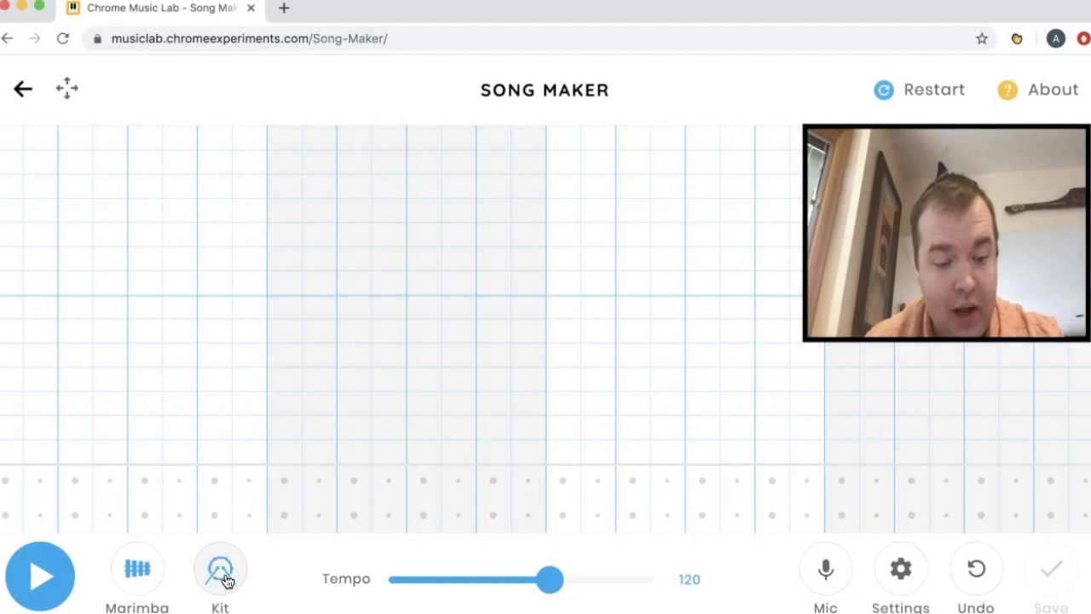
left_click(225, 578)
left_click(225, 578)
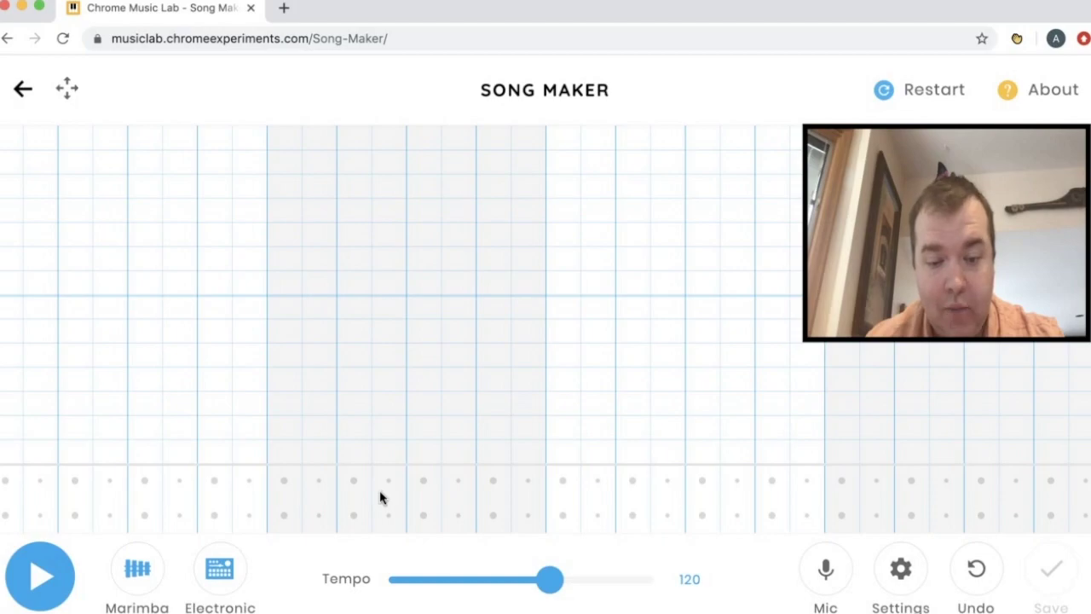
left_click(5, 517)
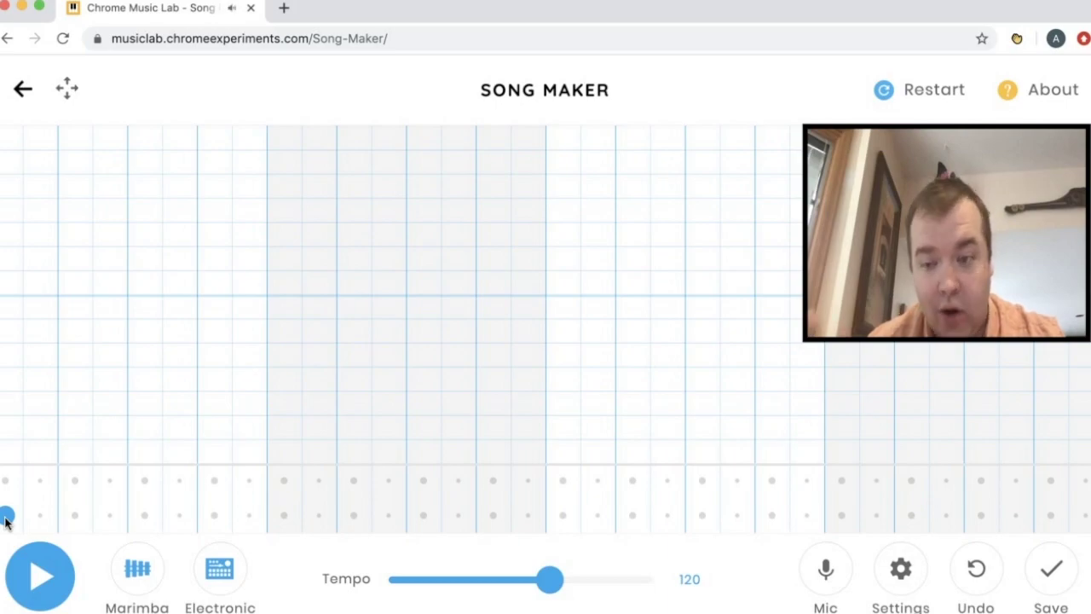
Settle on a low first-beat hit, then add triangle and dot beats on the next steps
left_click(5, 516)
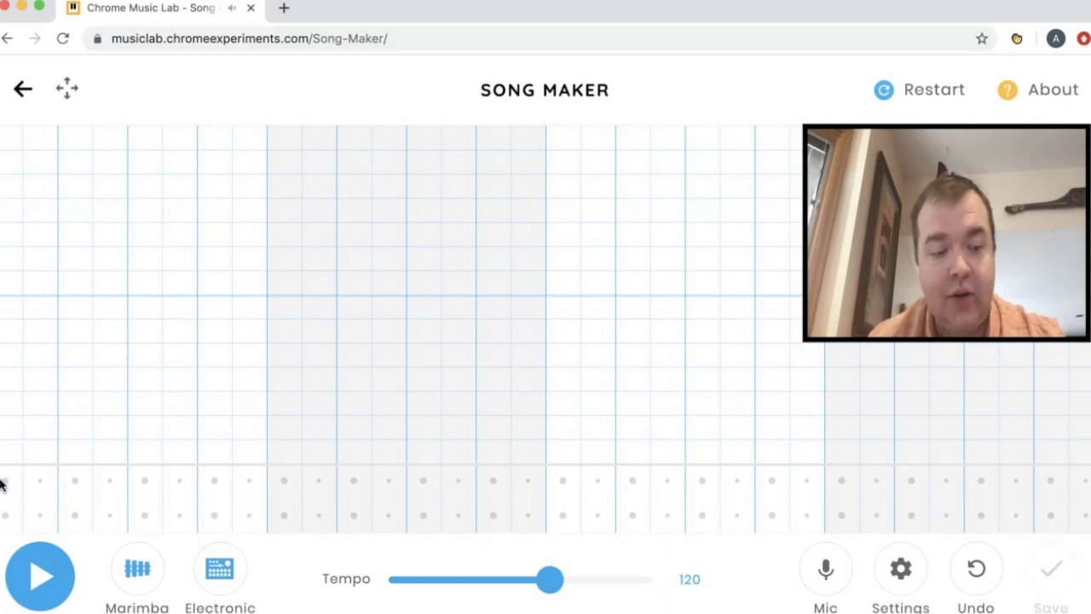
left_click(8, 482)
left_click(9, 482)
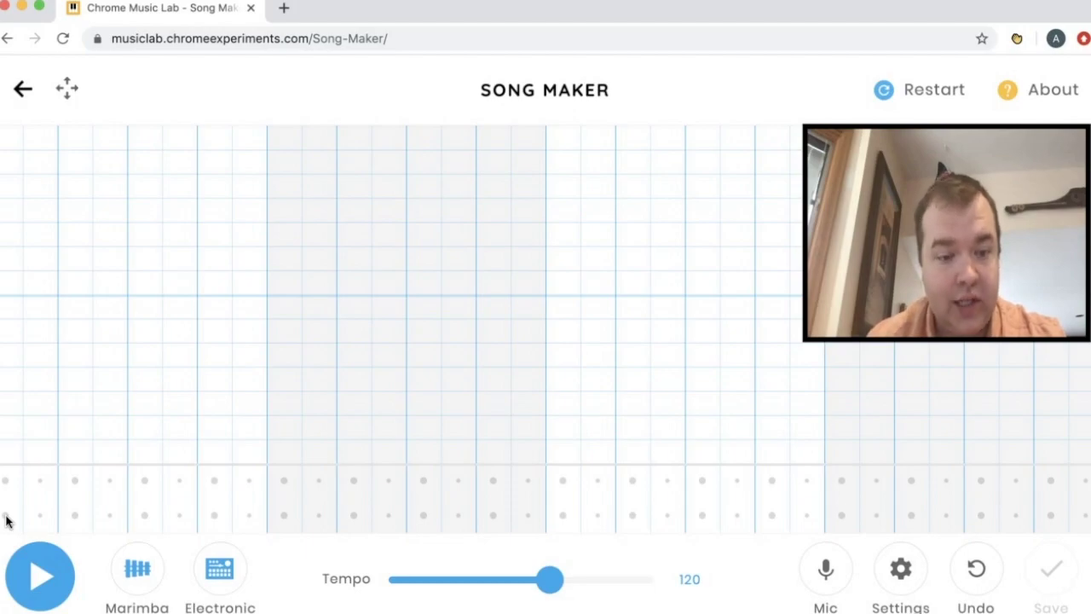
left_click(5, 516)
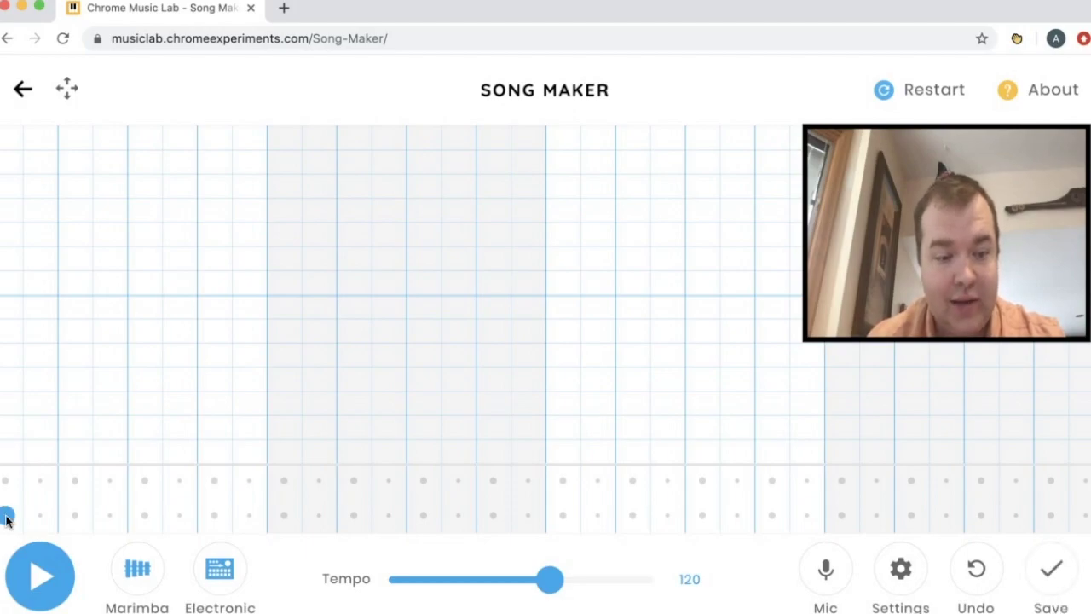
left_click(42, 482)
left_click(75, 482)
left_click(75, 516)
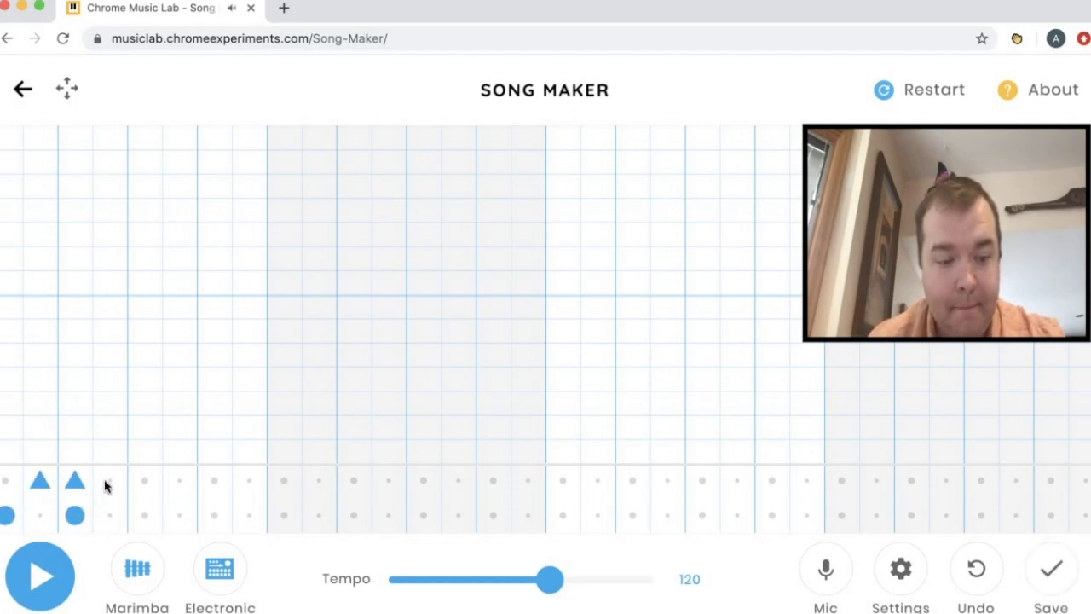
Add a low dot beat, three triangle beats and another dot through the first bar
left_click(145, 516)
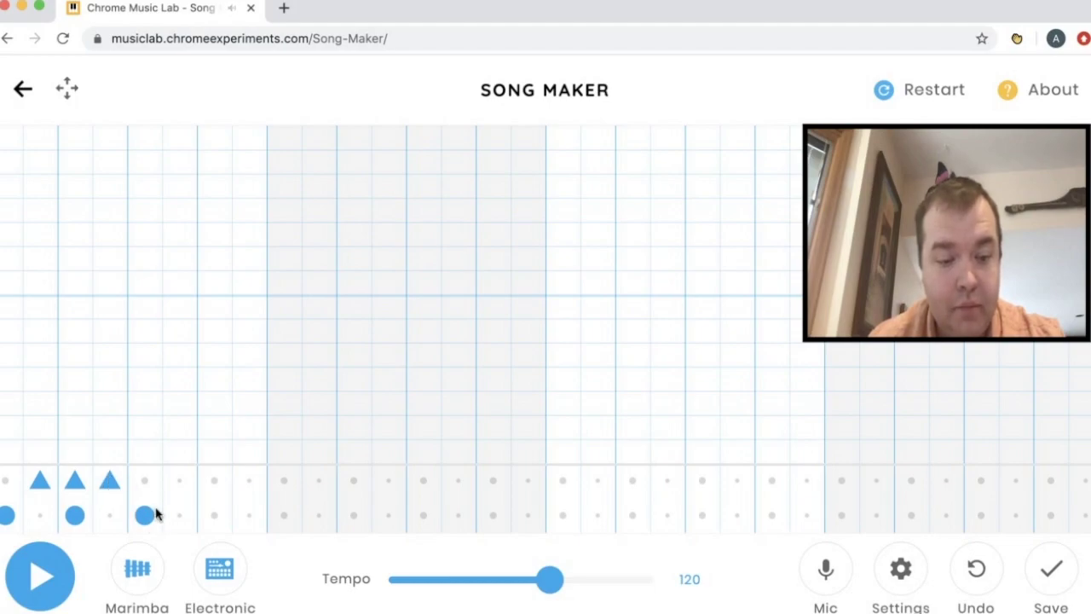
left_click(179, 482)
left_click(214, 481)
left_click(249, 483)
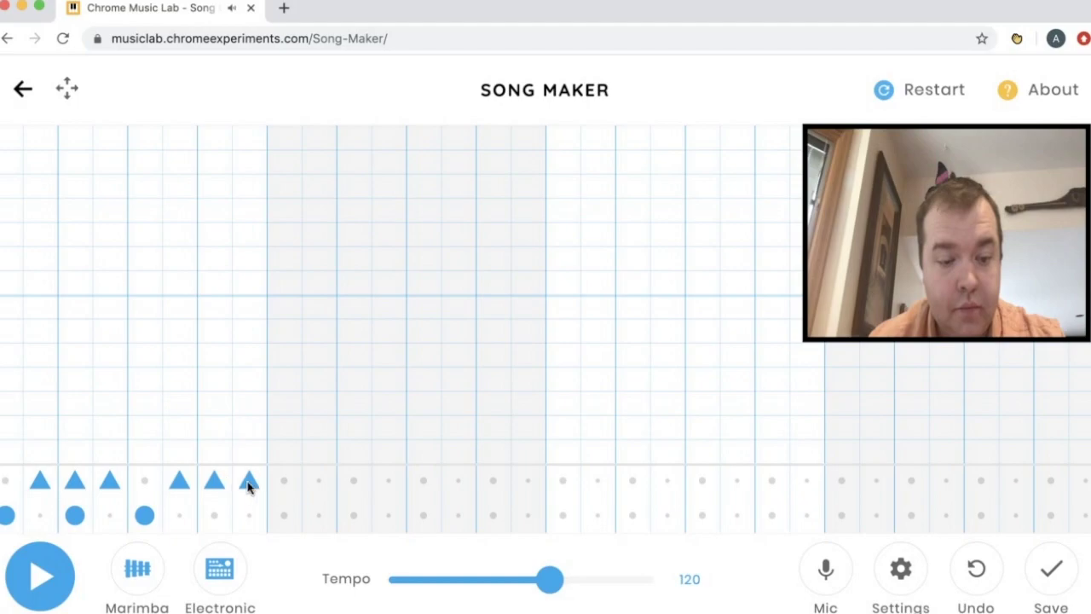
left_click(214, 516)
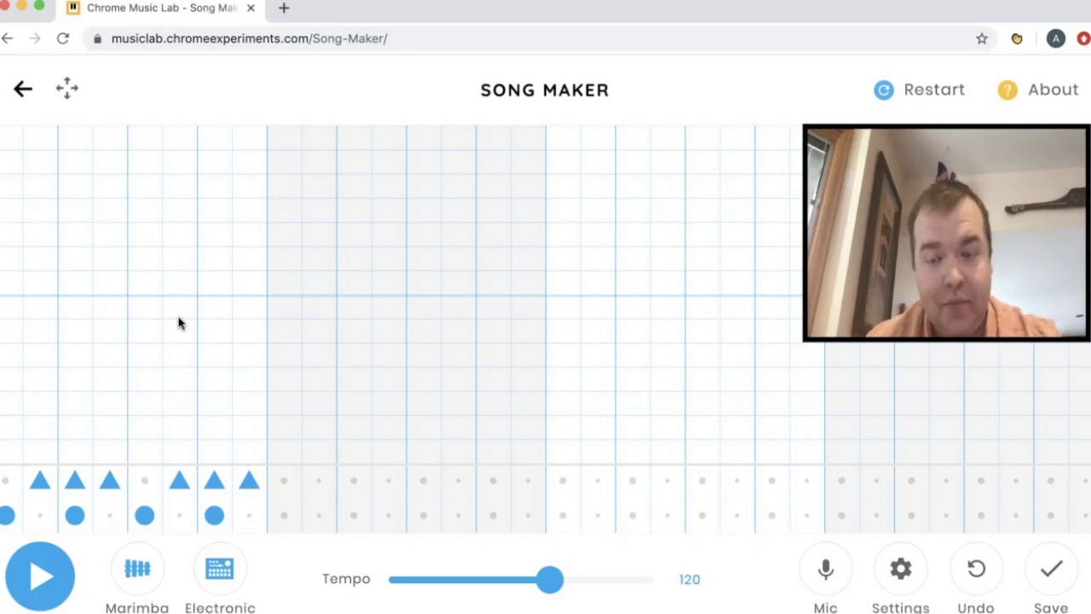
Extend the pattern with a dot and three triangle beats, then place a yellow note at the grid start
left_click(284, 516)
left_click(318, 480)
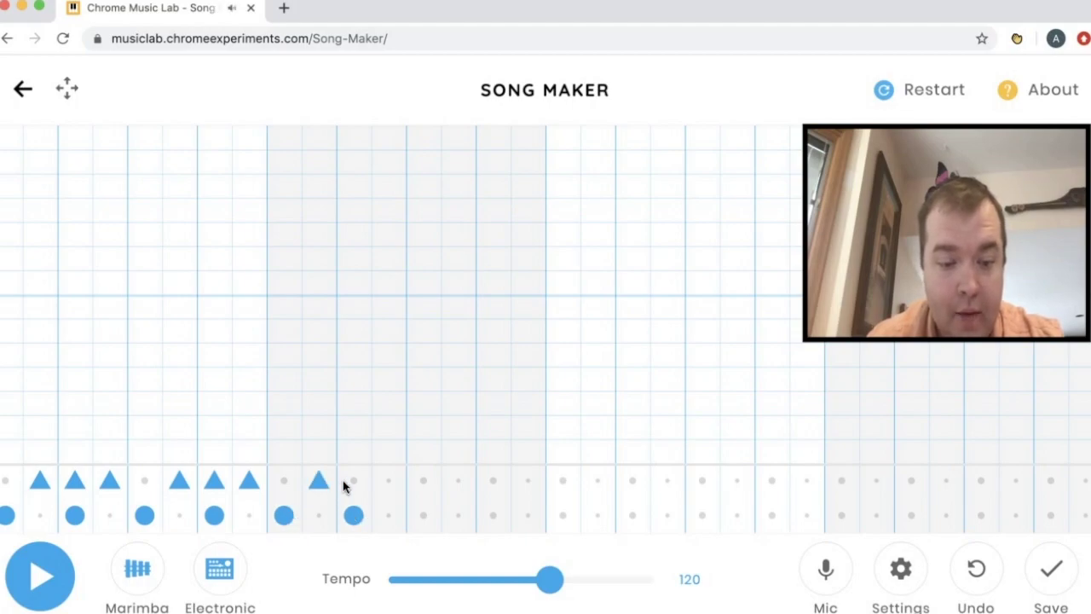
left_click(353, 481)
left_click(388, 480)
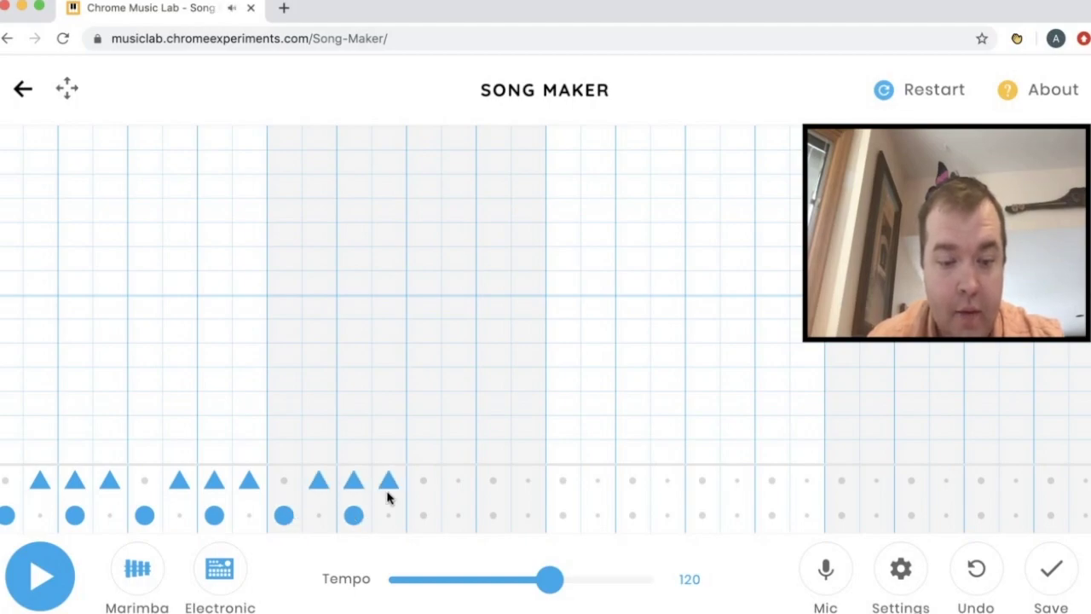
left_click(12, 408)
Add two purple, a yellow, teal, high green, lime green and red melody note over the beats
left_click(102, 335)
left_click(190, 334)
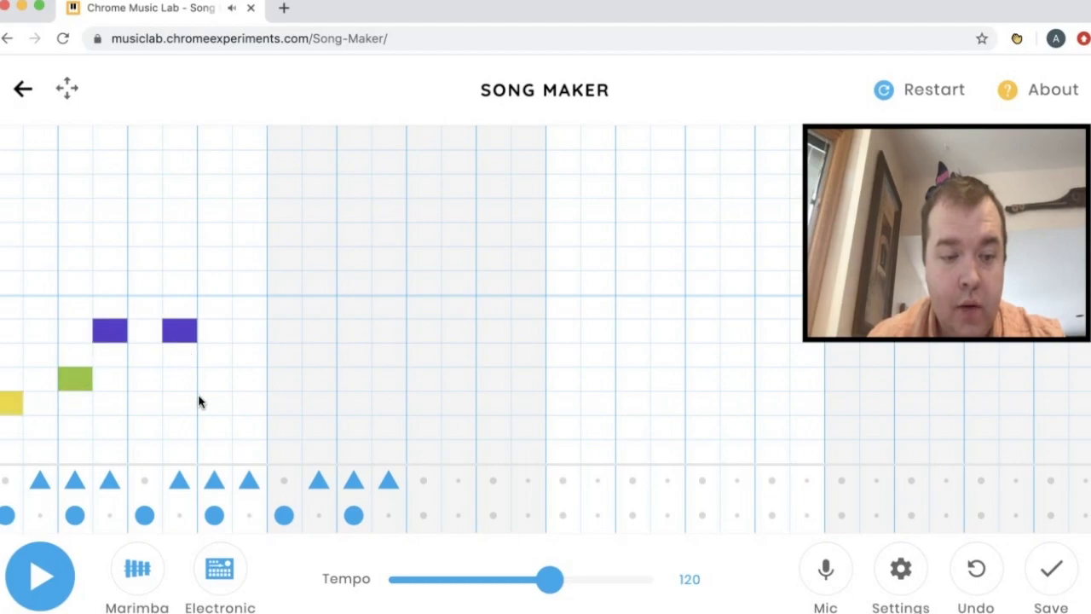
left_click(203, 400)
left_click(259, 363)
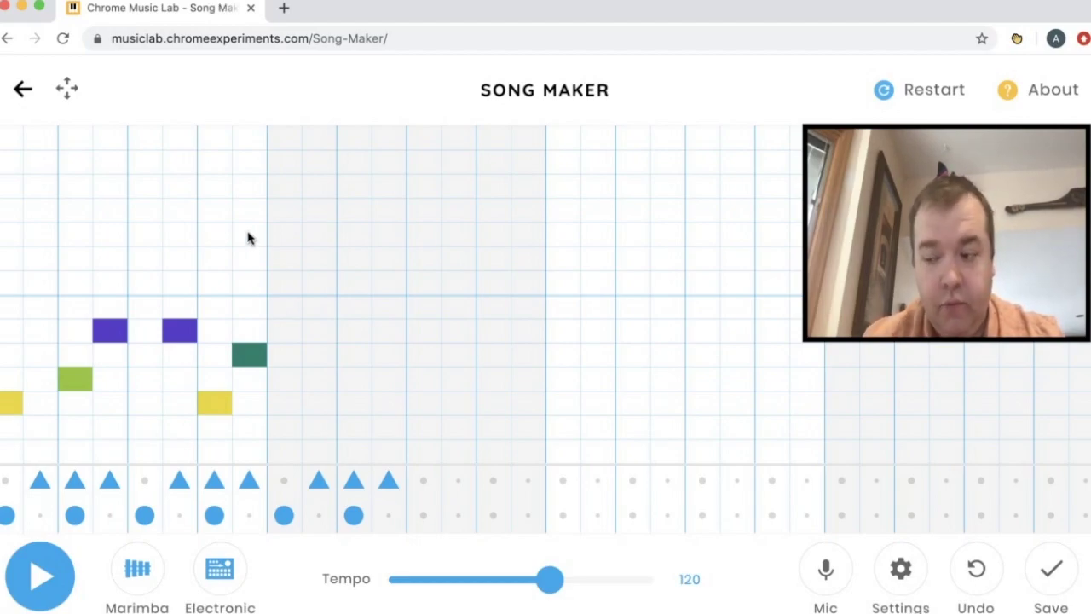
left_click(310, 189)
left_click(363, 388)
left_click(282, 289)
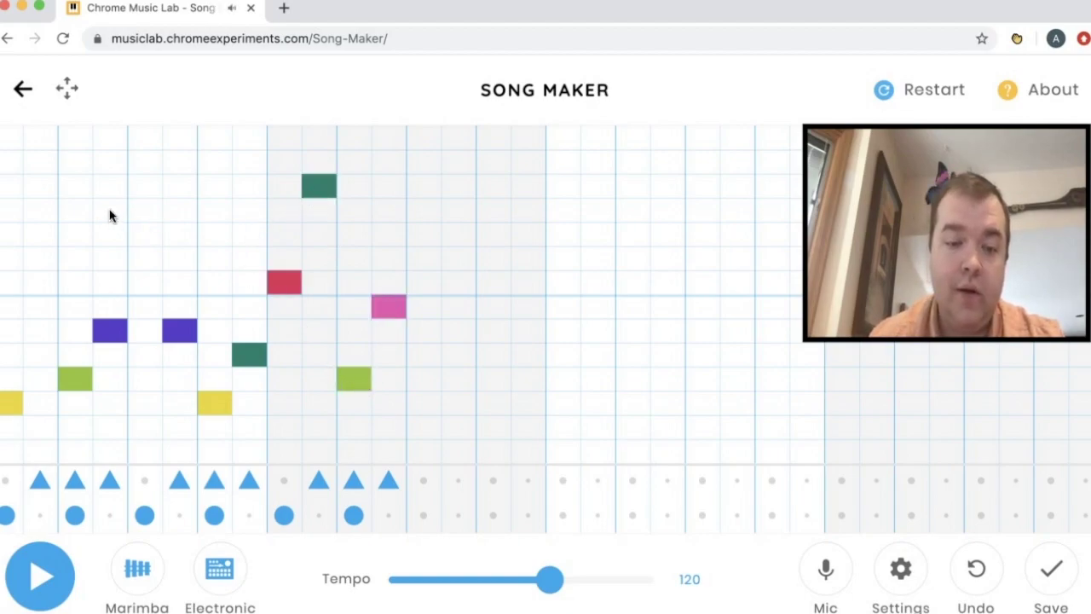
Play the song, stop it, and clear all notes and beats with Restart
left_click(43, 583)
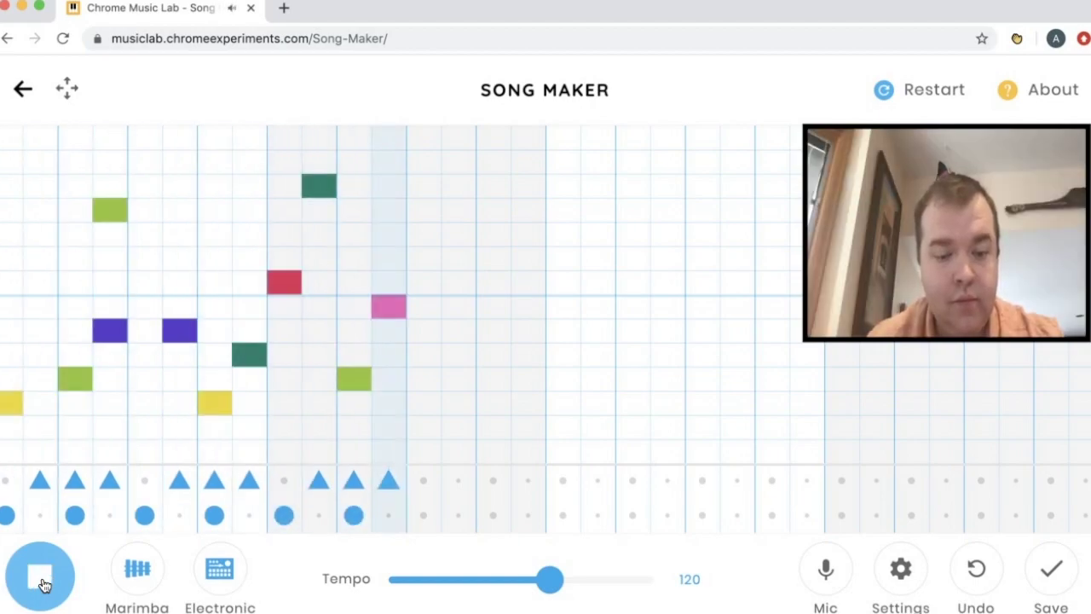
left_click(43, 584)
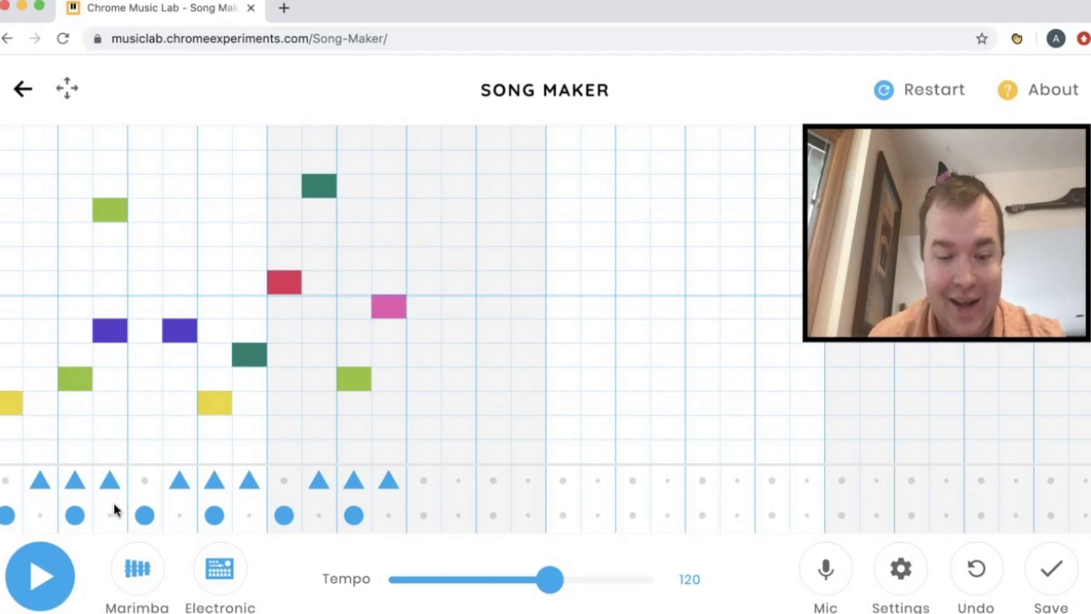
left_click(882, 94)
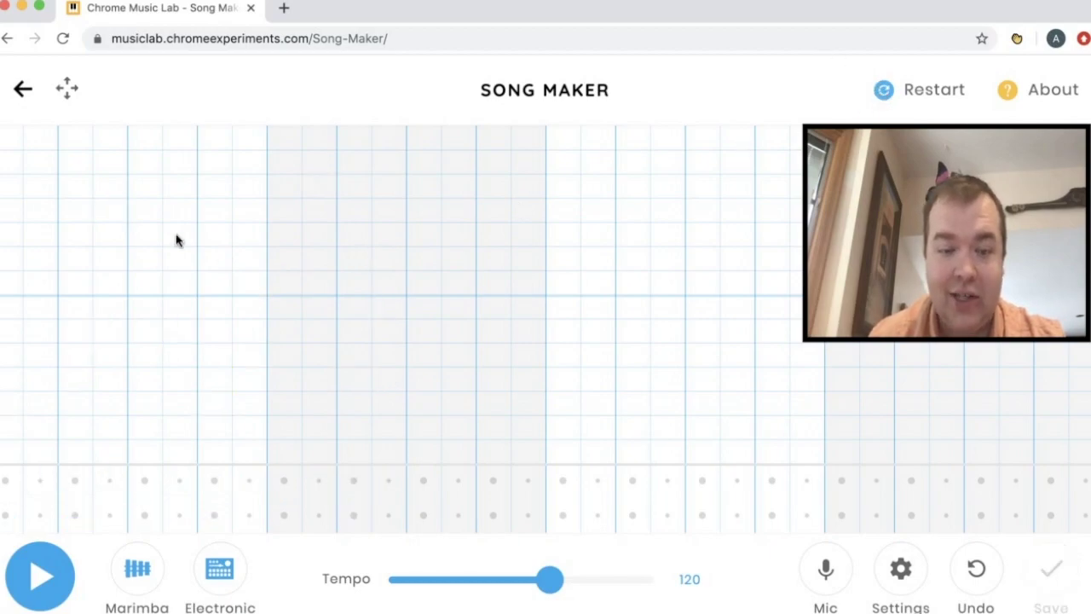
Scatter yellow, purple, teal, pink, red, low yellow, purple and low yellow notes across the empty grid
left_click(98, 230)
left_click(16, 330)
left_click(152, 356)
left_click(255, 311)
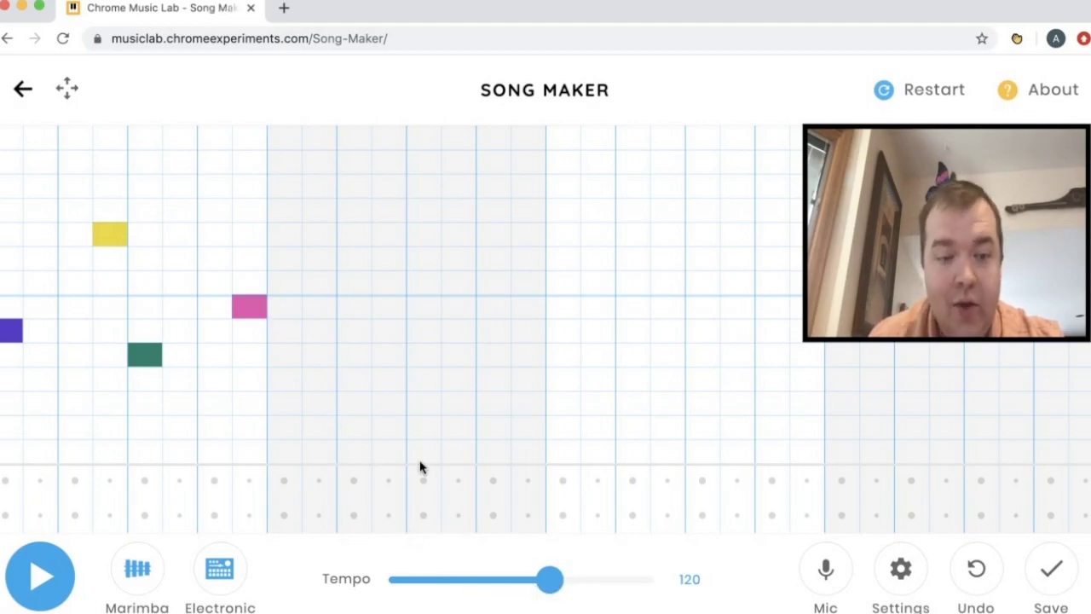
left_click(321, 288)
left_click(356, 411)
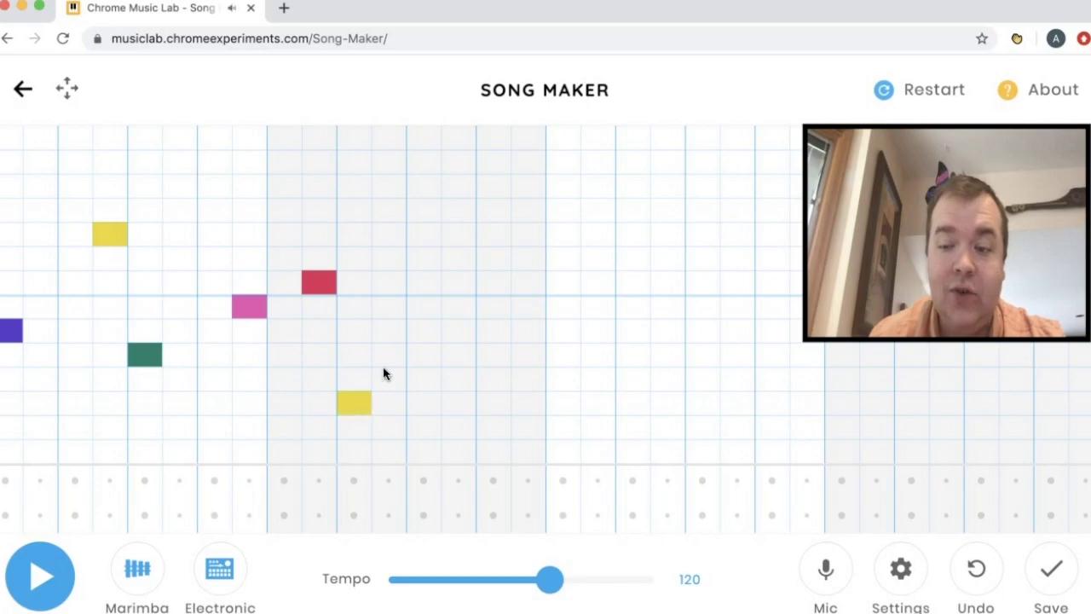
left_click(413, 326)
left_click(524, 397)
Add red, high green, high blue, green, yellow, teal, low yellow and low red notes
left_click(559, 288)
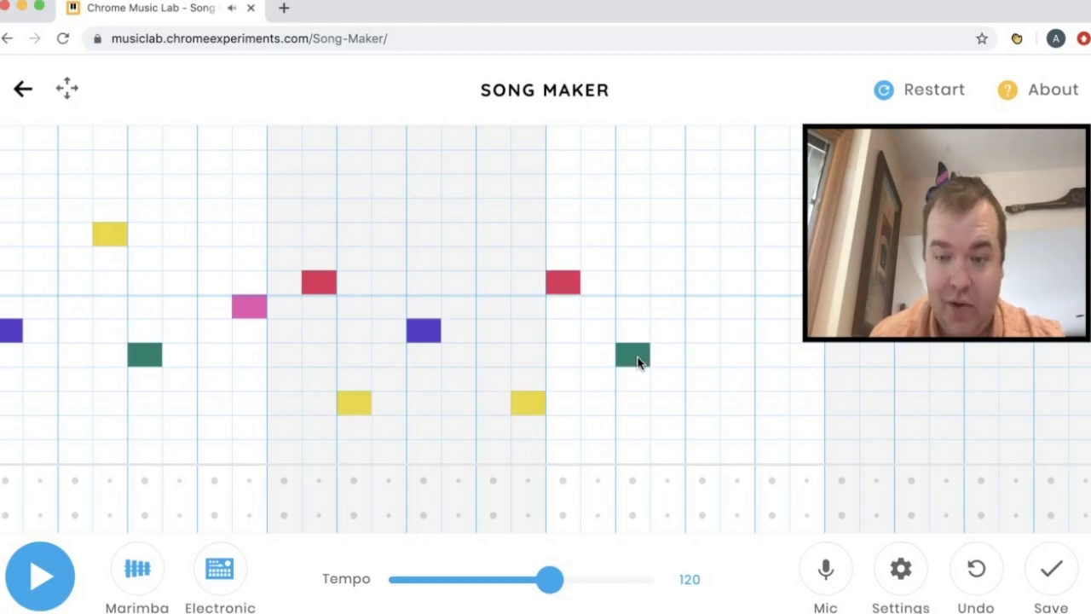
left_click(702, 210)
left_click(534, 170)
left_click(325, 207)
left_click(443, 240)
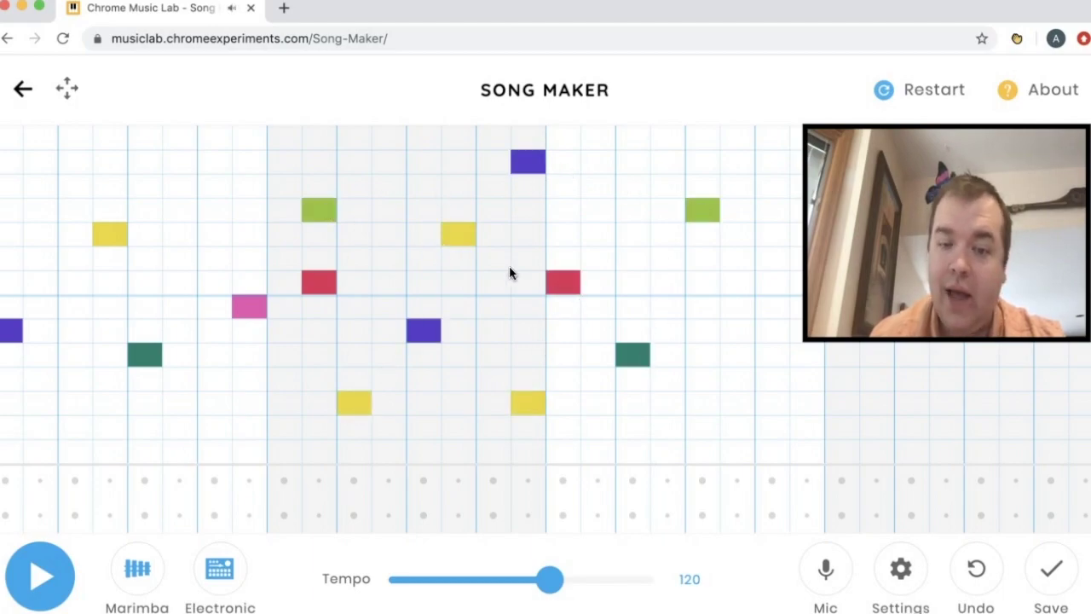
left_click(523, 353)
left_click(452, 399)
left_click(421, 452)
Add low red, green, teal, red, pink and green notes, end with a low orange note, and start playback
left_click(225, 447)
left_click(254, 375)
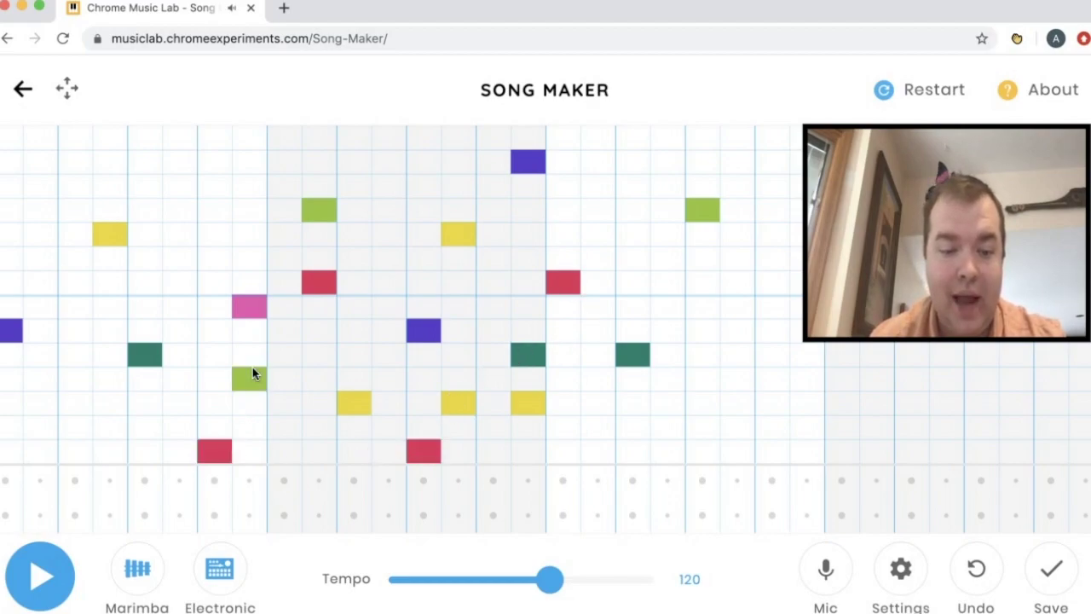
left_click(323, 362)
left_click(656, 288)
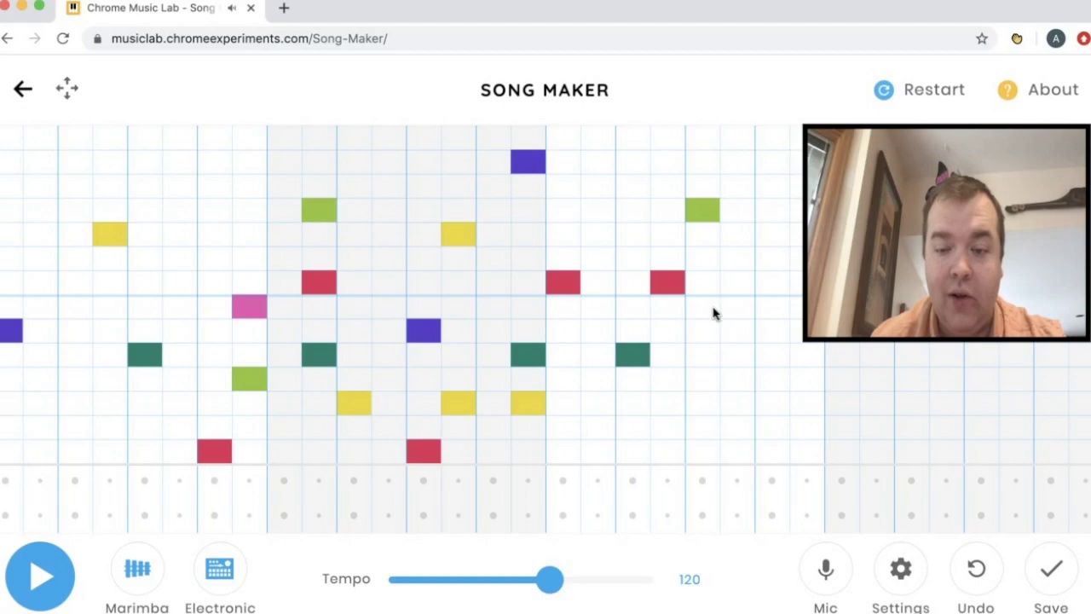
left_click(724, 311)
left_click(758, 378)
left_click(806, 424)
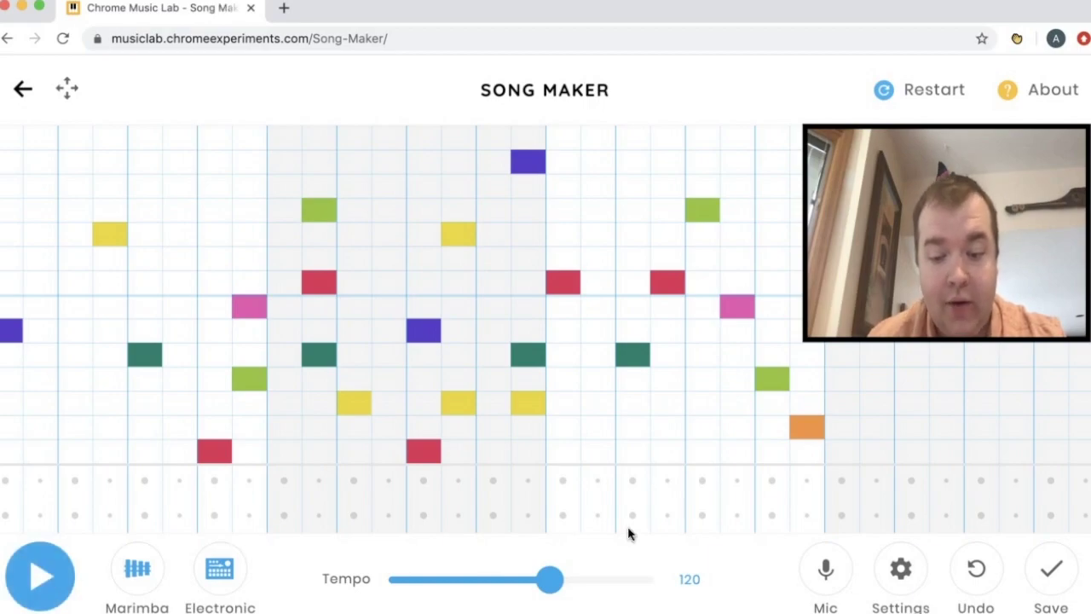
left_click(58, 574)
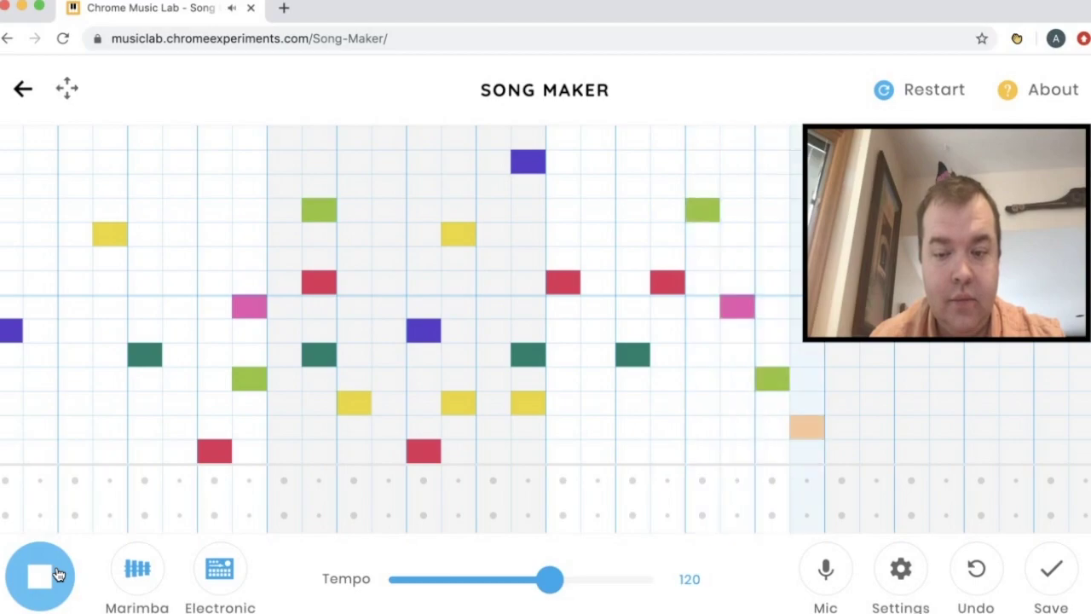
Stop playback, replay the melody at tempo 201, then slow the tempo back to 121
left_click(56, 574)
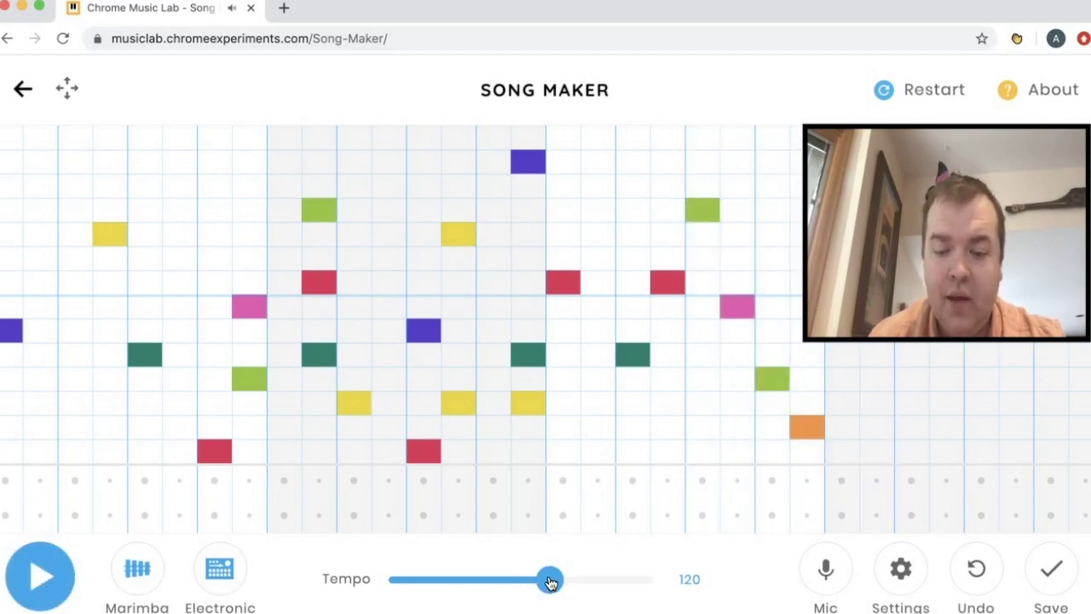
left_click_drag(550, 582, 626, 580)
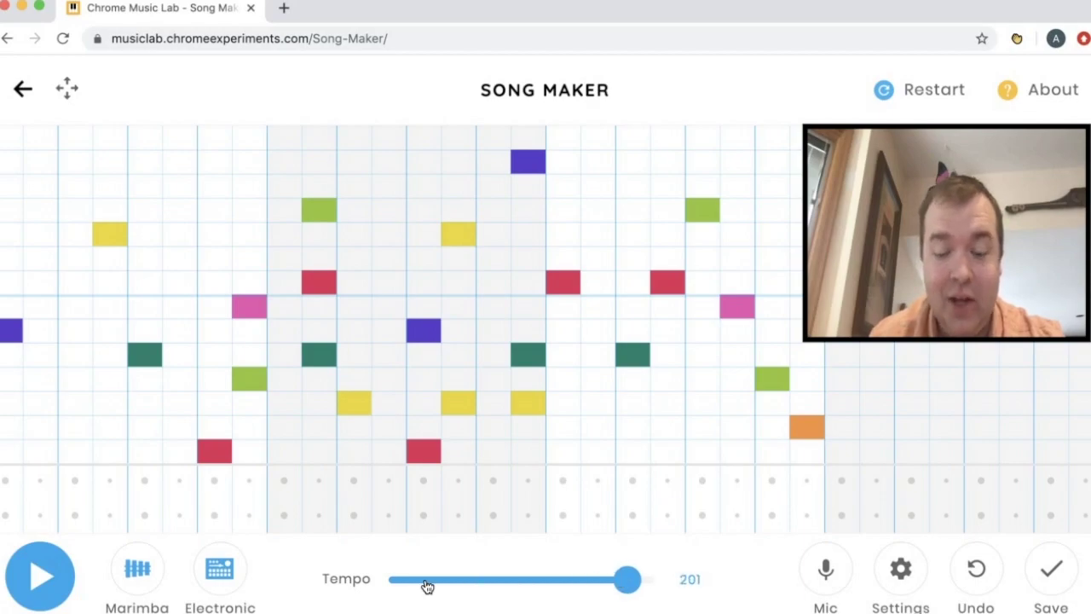
left_click(54, 573)
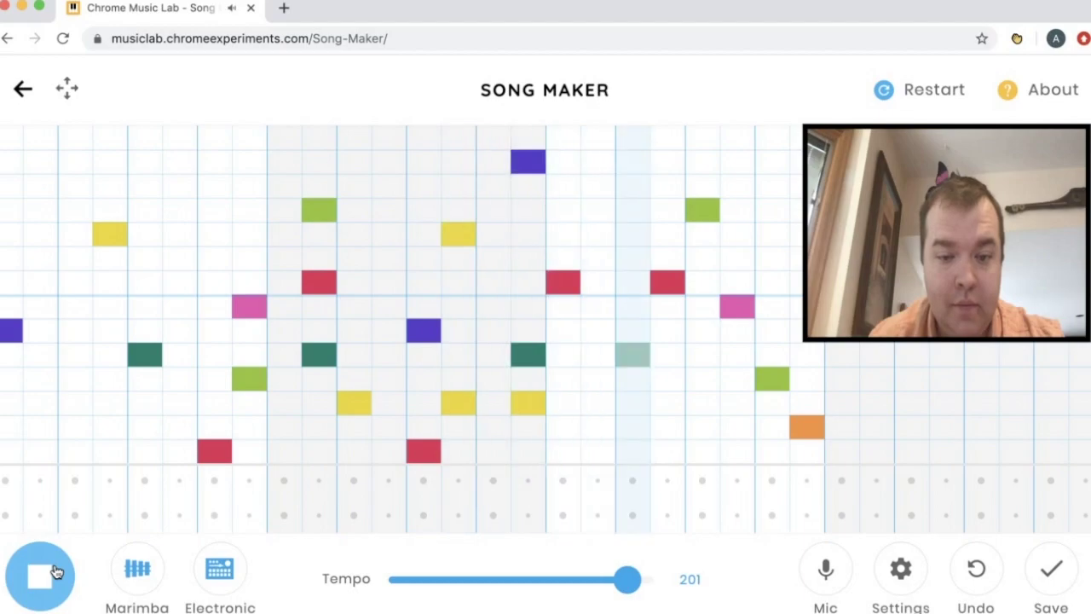
left_click(55, 573)
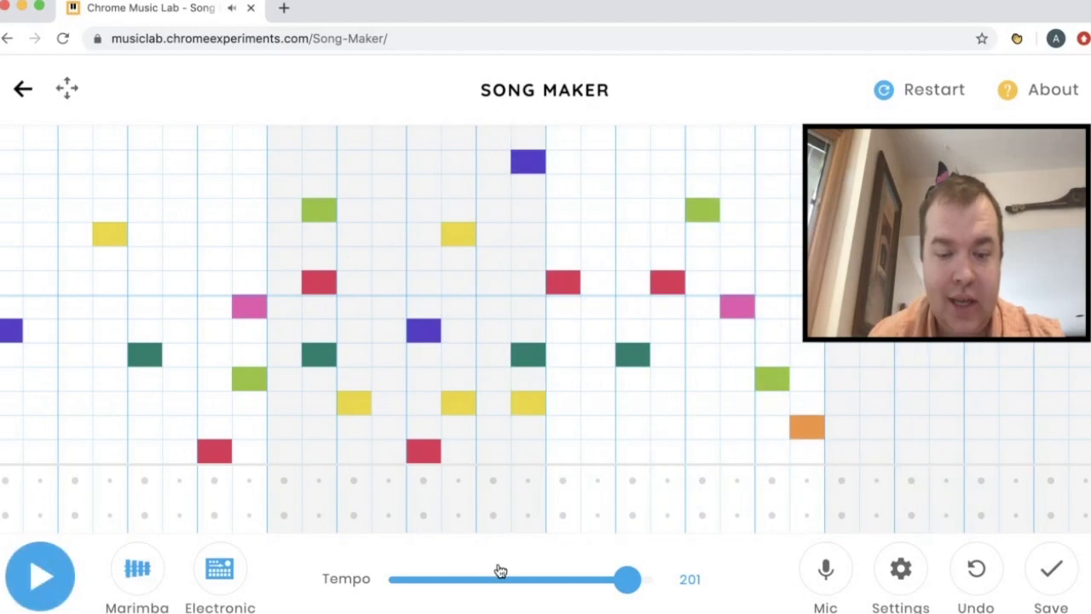
left_click_drag(614, 581, 551, 583)
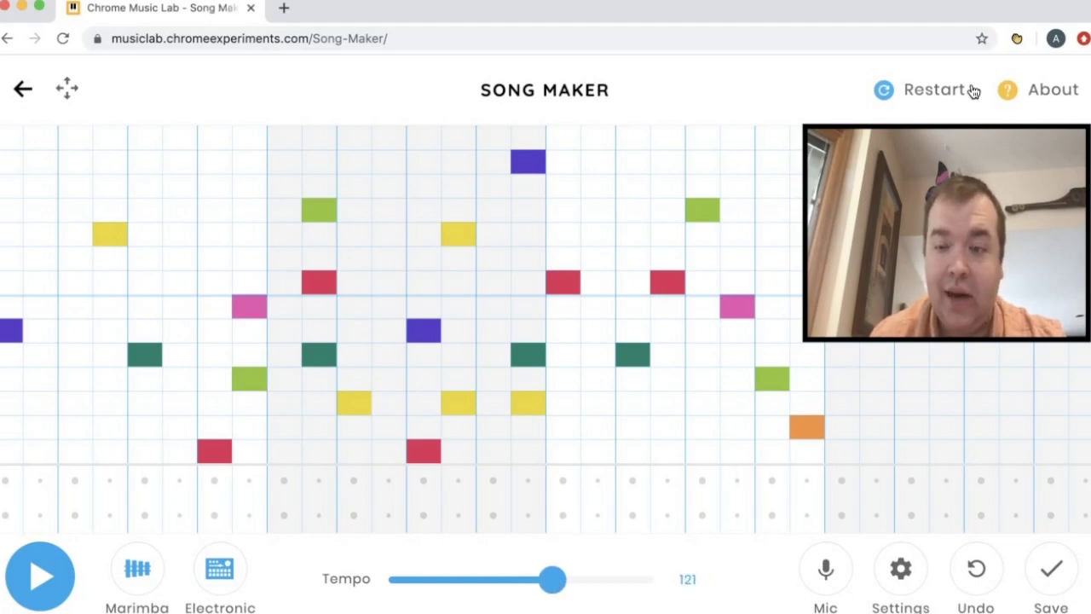
Restart the song, wiping the scattered melody and returning the tempo to 120
left_click(914, 90)
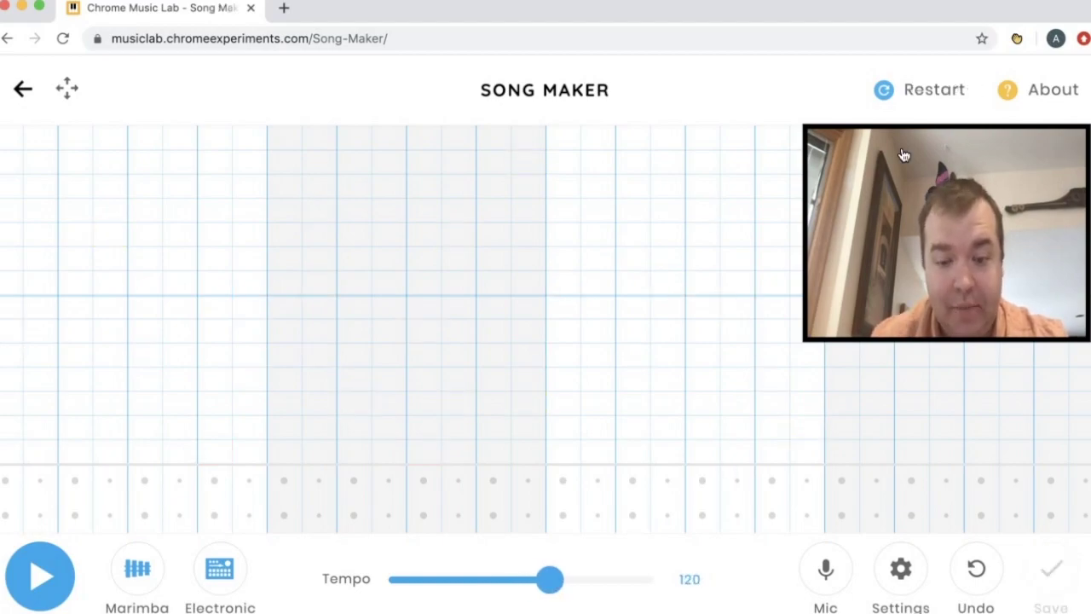